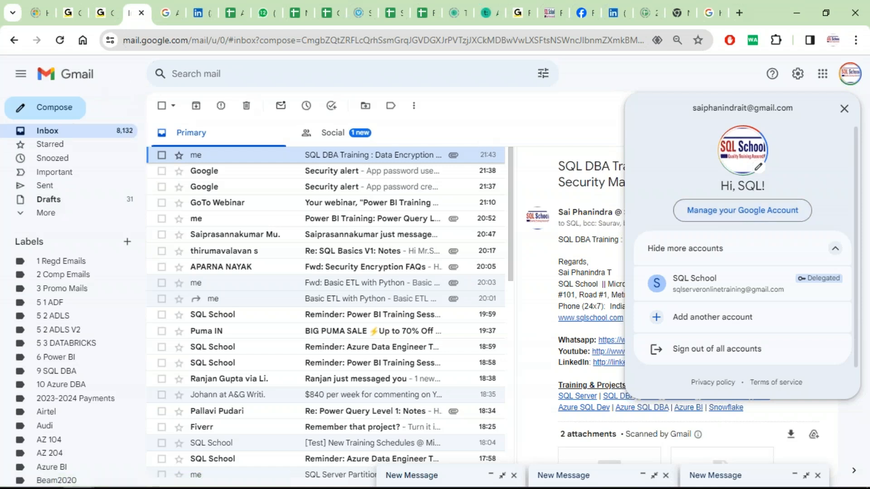
# - Open the Google Account settings and search for "app" to reach the App passwords page
pyautogui.click(728, 217)
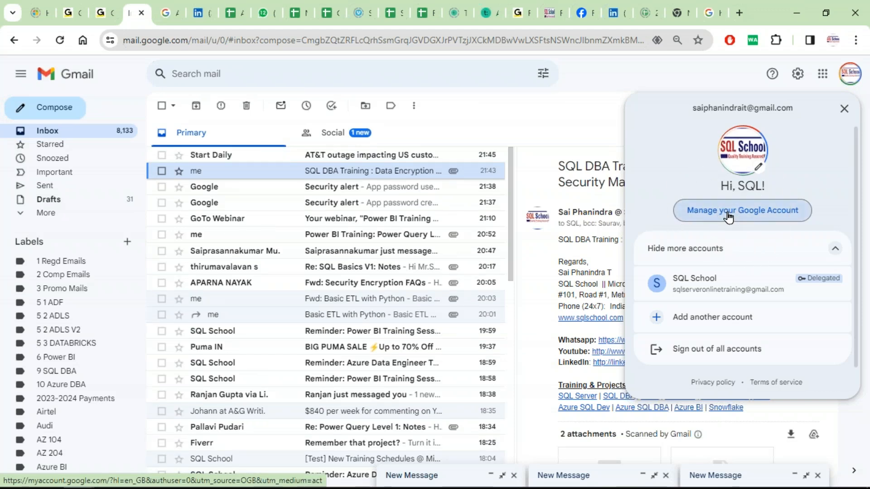
pyautogui.click(728, 217)
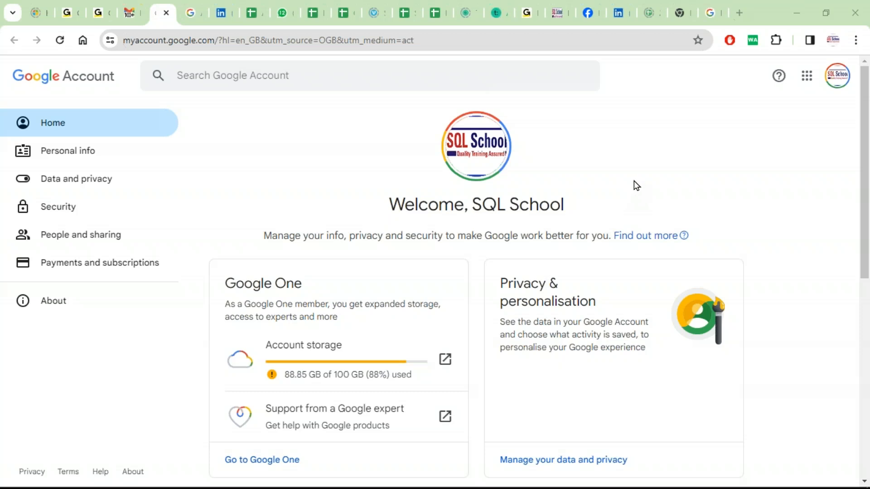
pyautogui.click(219, 75)
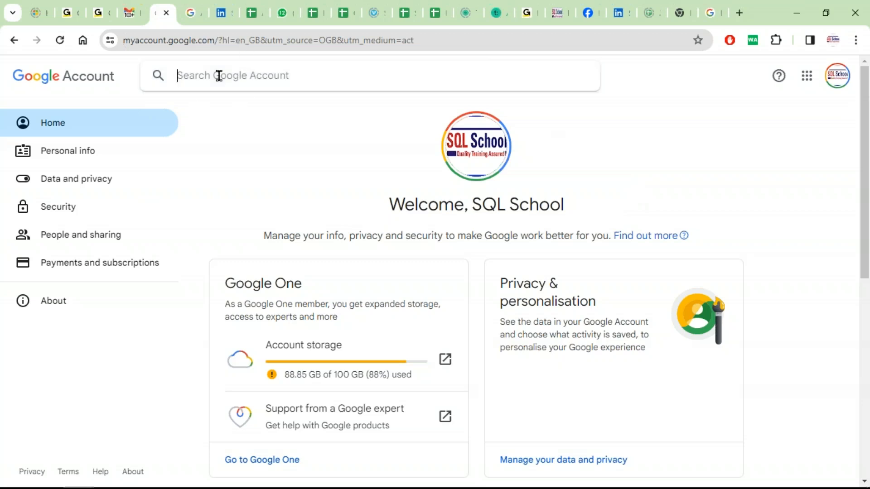
pyautogui.write('app')
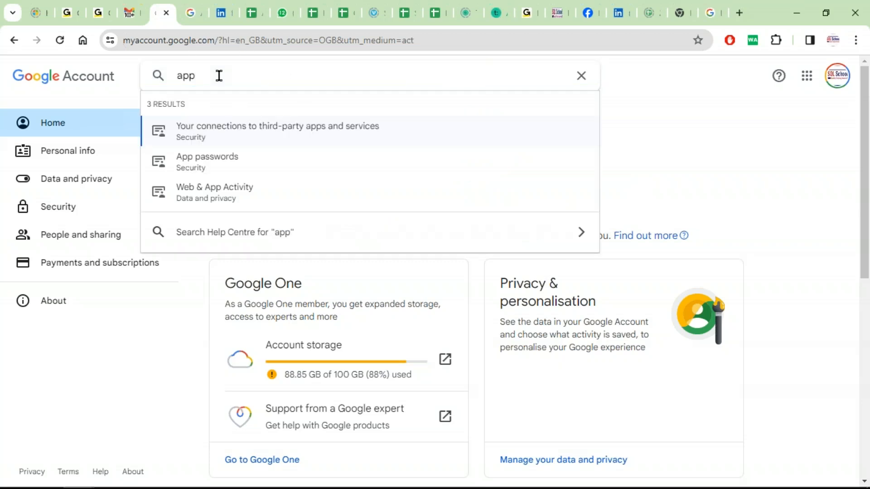
pyautogui.click(207, 162)
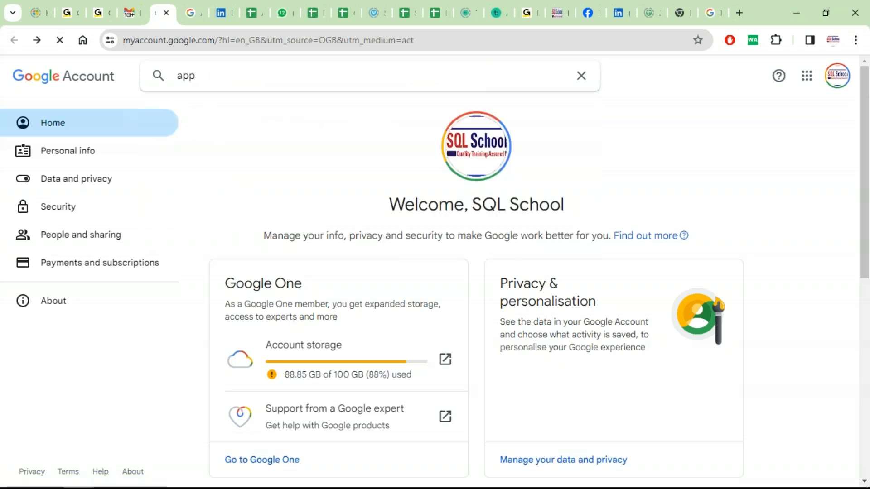
# - Create a new app password with the app name SQLServerDBMail
pyautogui.click(256, 348)
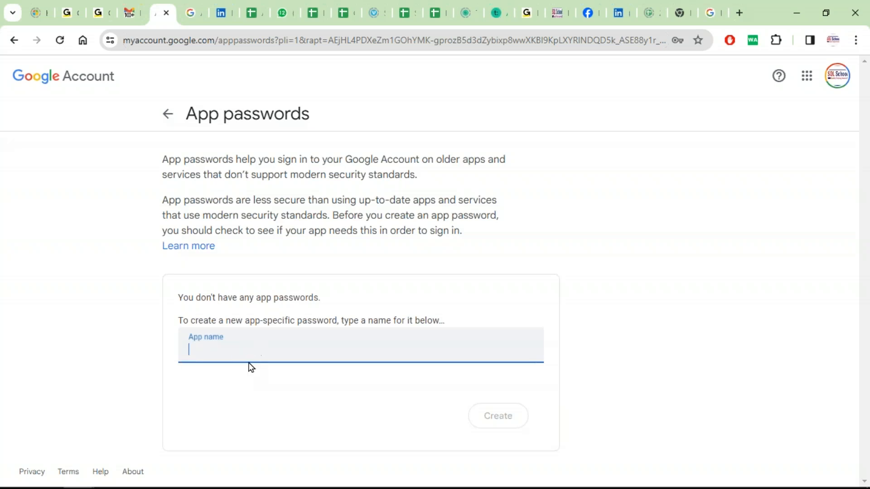
pyautogui.write('SQLSerer')
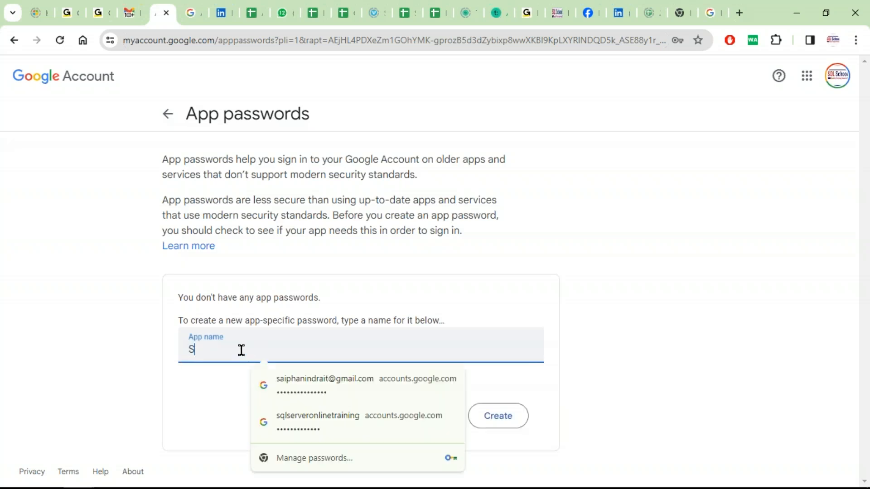
pyautogui.press('BackSpace')
pyautogui.press('BackSpace')
pyautogui.write('verDBMail')
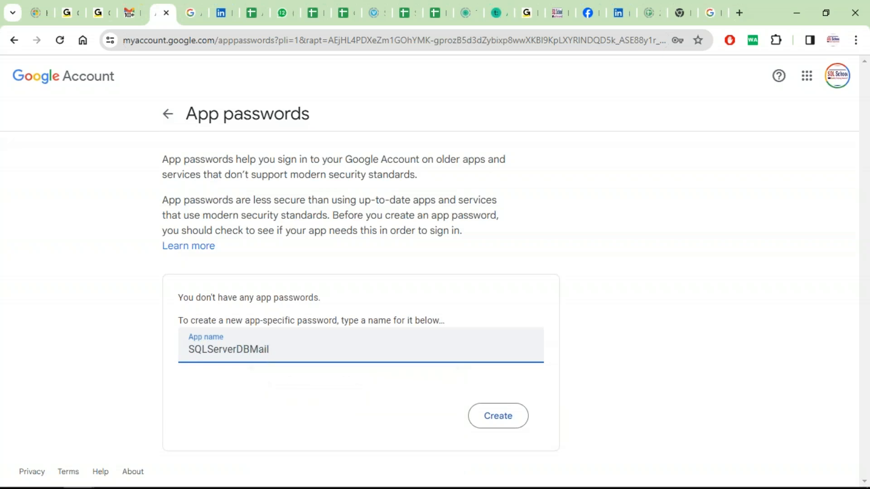
pyautogui.click(500, 422)
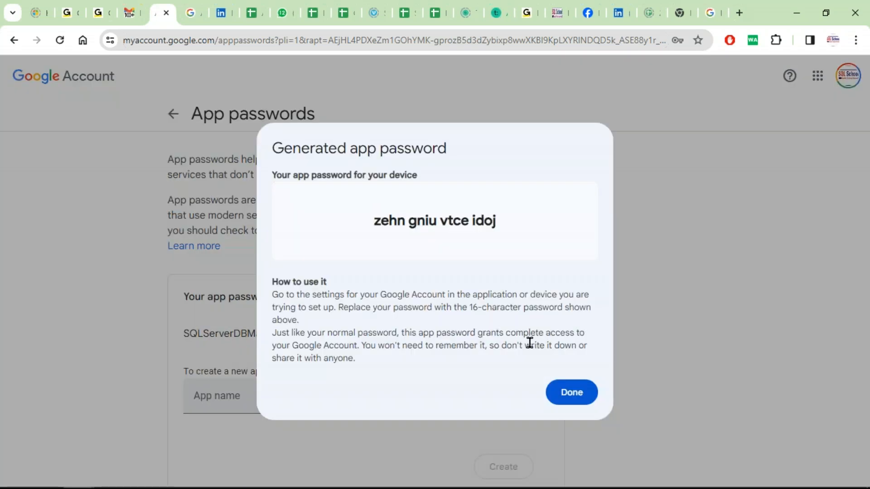
# - Copy the generated app password and dismiss its dialog
pyautogui.tripleClick(417, 222)
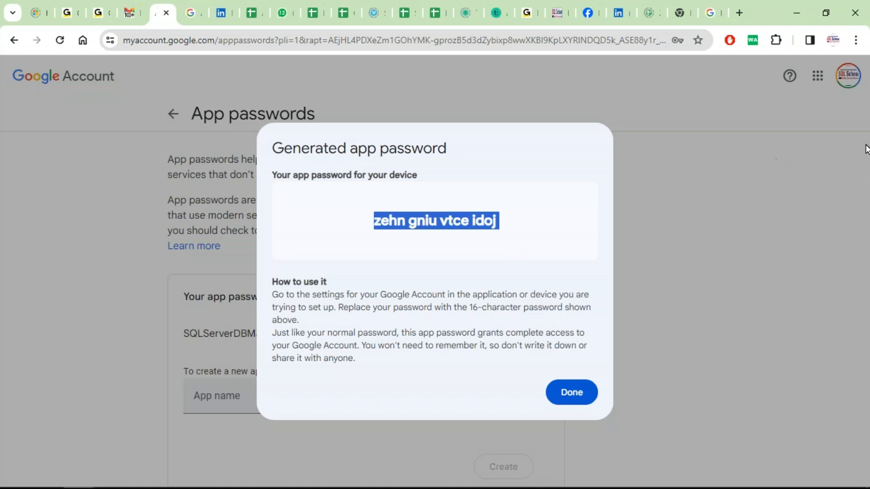
pyautogui.click(857, 117)
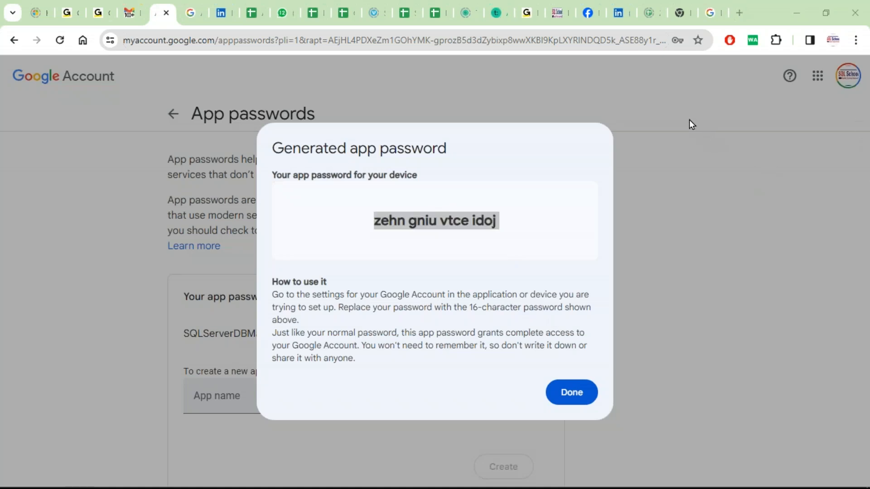
pyautogui.doubleClick(436, 213)
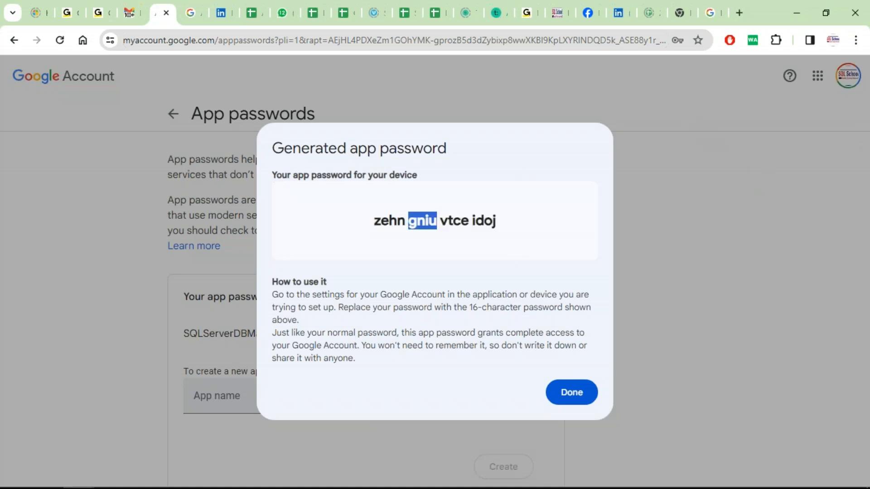
pyautogui.tripleClick(407, 222)
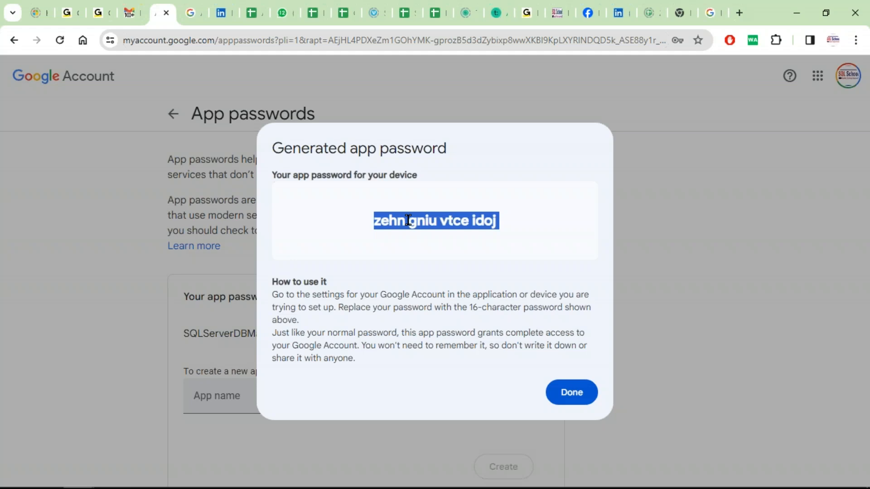
pyautogui.tripleClick(408, 220)
pyautogui.click(570, 393)
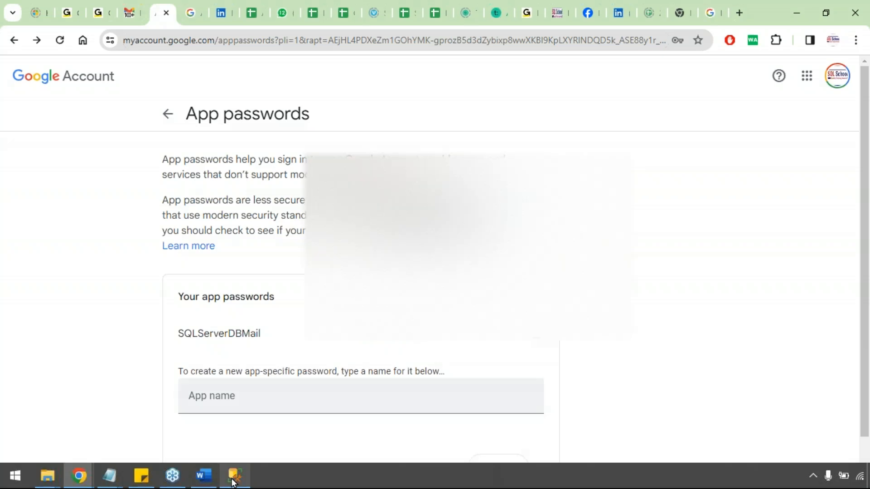
# - Switch to SQL Server Management Studio, widen the Object Explorer and launch the Database Mail configuration wizard from the Management node
pyautogui.click(232, 471)
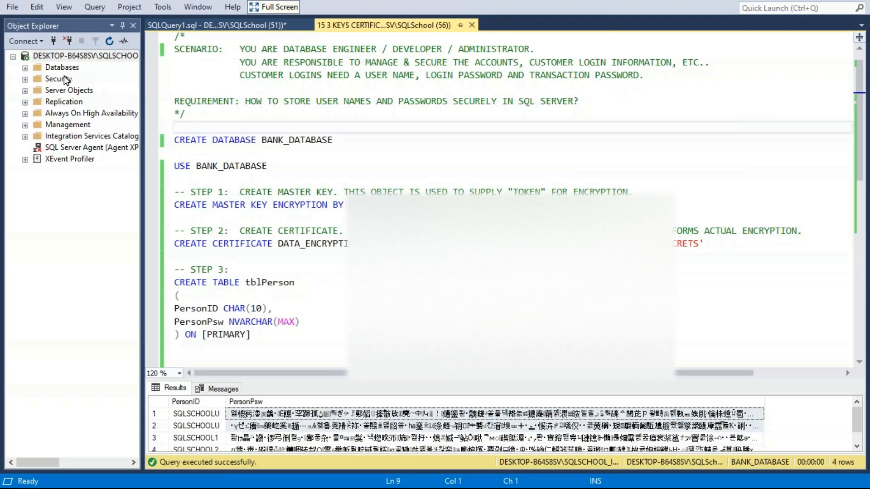
pyautogui.doubleClick(68, 125)
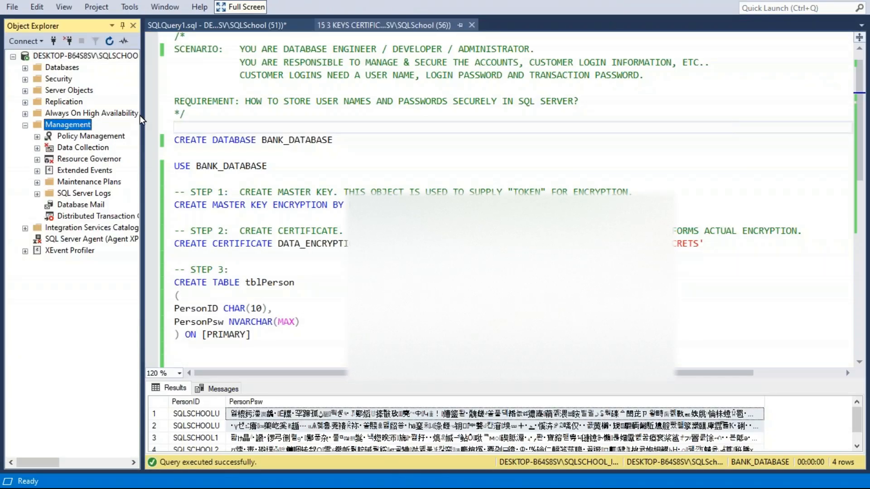
pyautogui.moveTo(144, 113); pyautogui.dragTo(593, 114)
pyautogui.rightClick(90, 207)
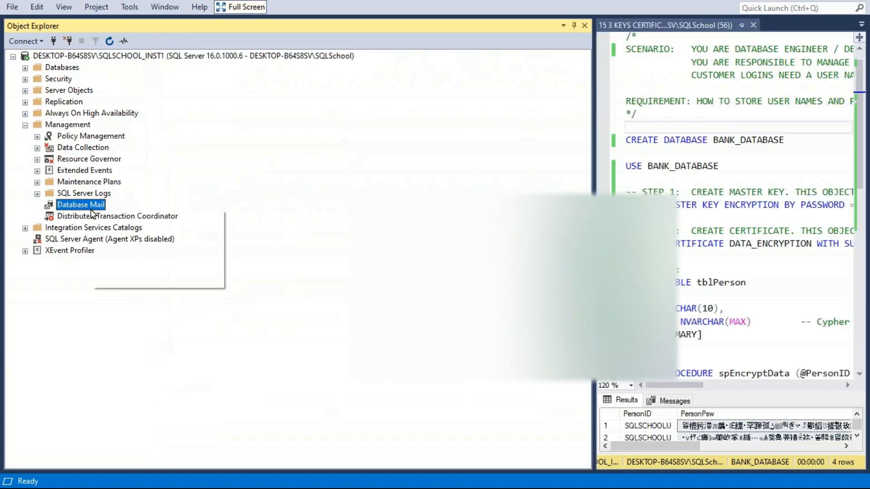
pyautogui.click(142, 217)
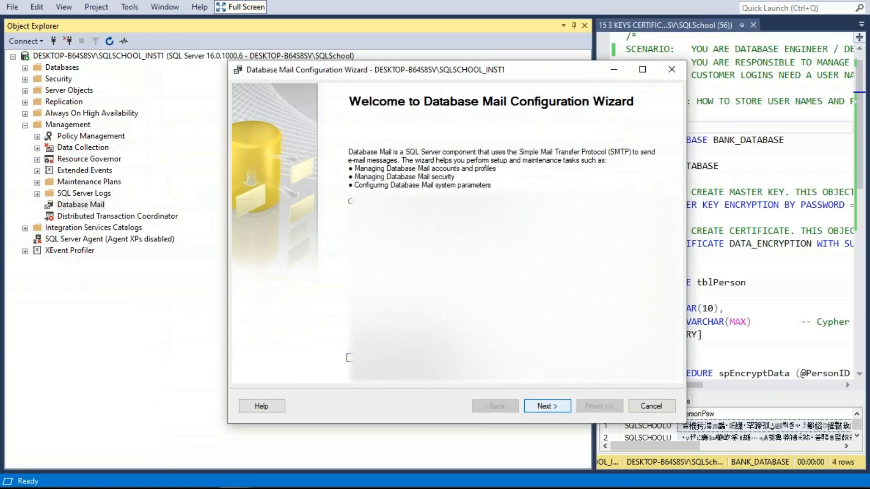
# - Proceed with the Set up Database Mail task and name the new profile SQLSCHOOL_DBMAIL_PROFILE
pyautogui.click(548, 407)
pyautogui.click(550, 405)
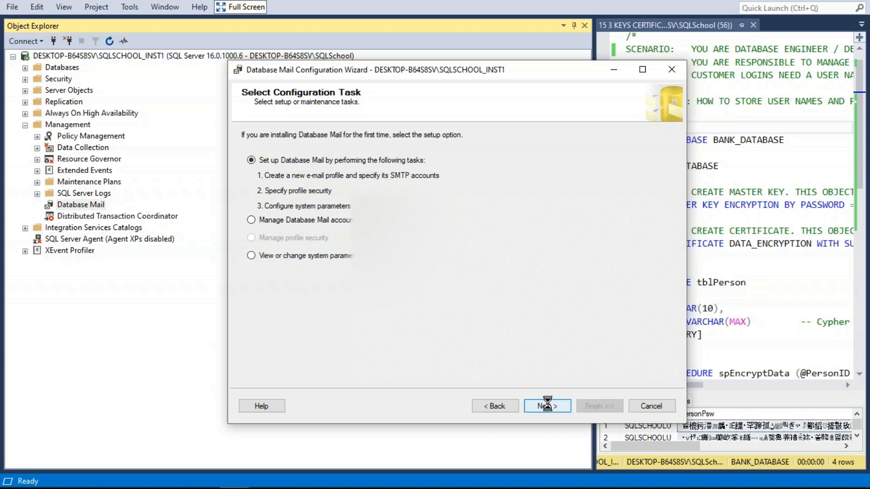
pyautogui.click(590, 268)
pyautogui.click(442, 137)
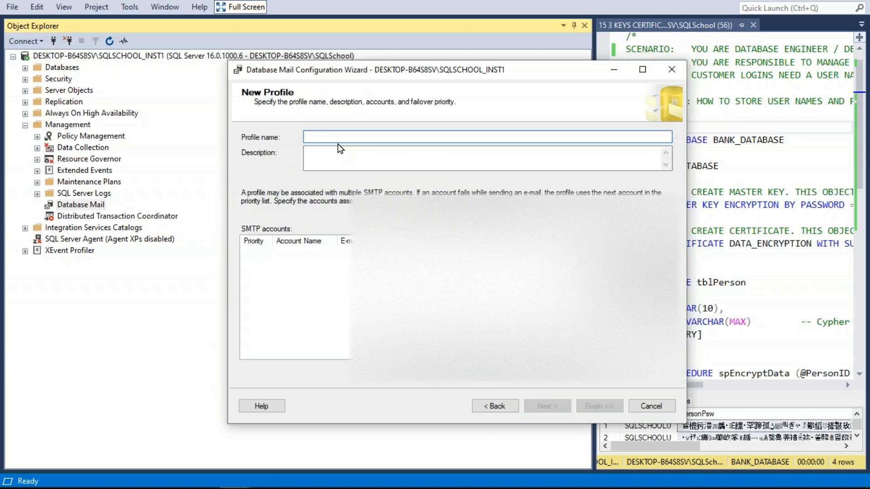
pyautogui.write('SQLSCHOOL_DBMAIL_PROFILE')
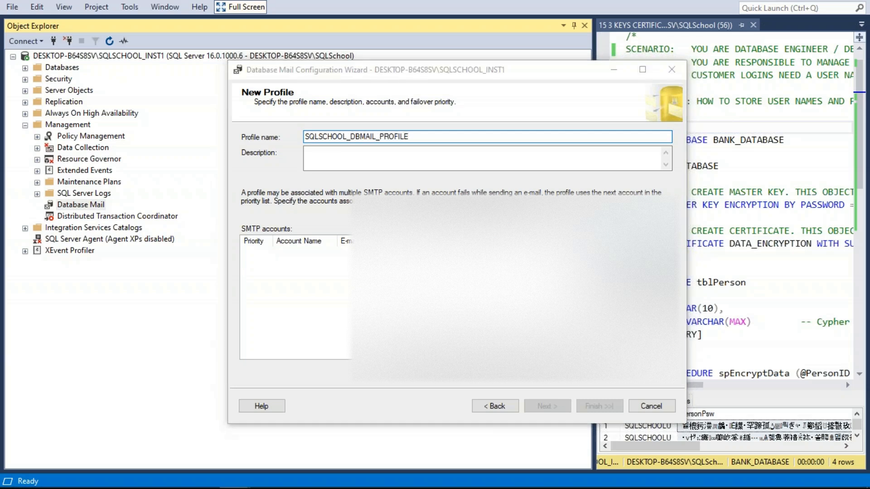
# - Add SMTP account EMAIL_ACCOUNT with the sender's e-mail, display name SQL School Support Team, server smtp.gmail.com, port 587 and a required secure connection
pyautogui.click(648, 241)
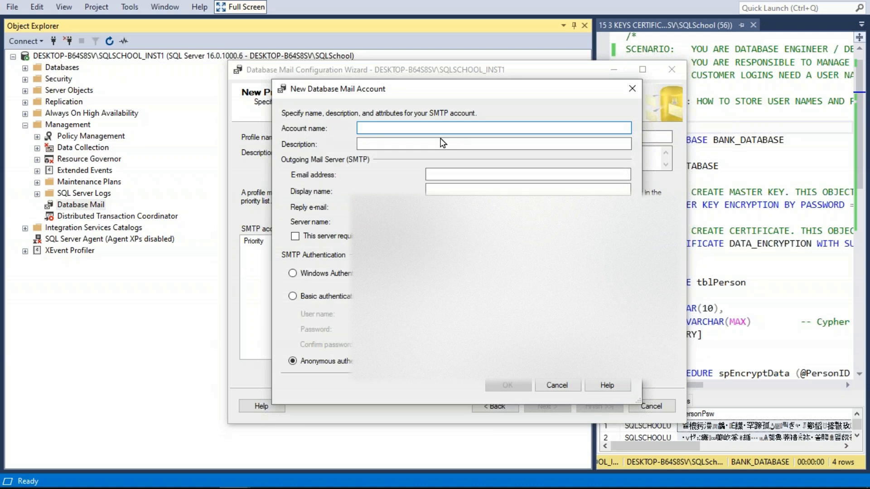
pyautogui.write('EMAIL_ACCOUNT')
pyautogui.press('Tab')
pyautogui.press('Tab')
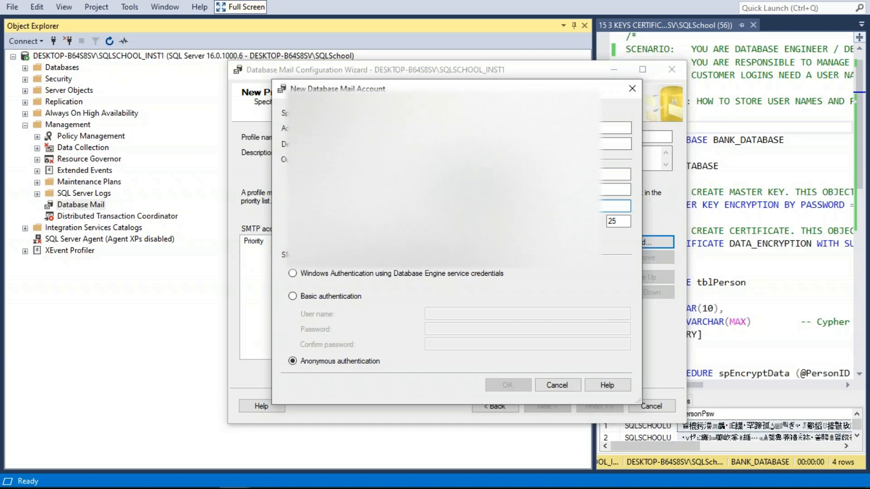
pyautogui.press('Tab')
pyautogui.write('smtp')
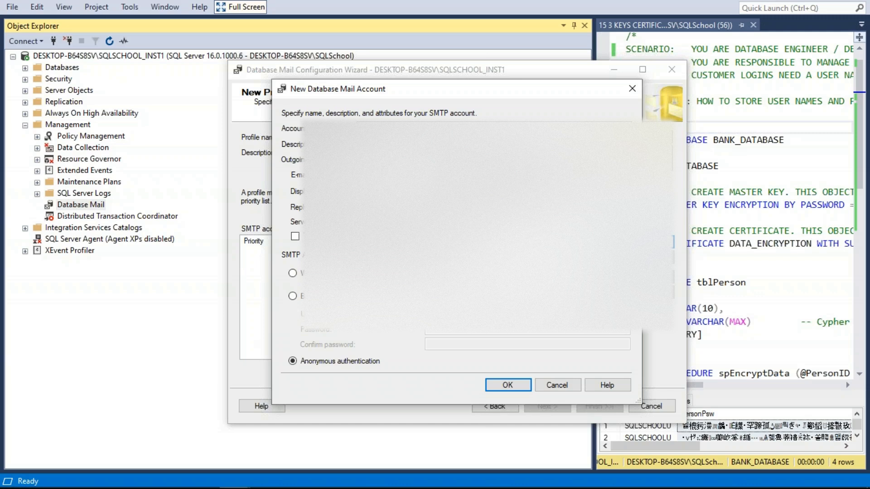
pyautogui.click(316, 236)
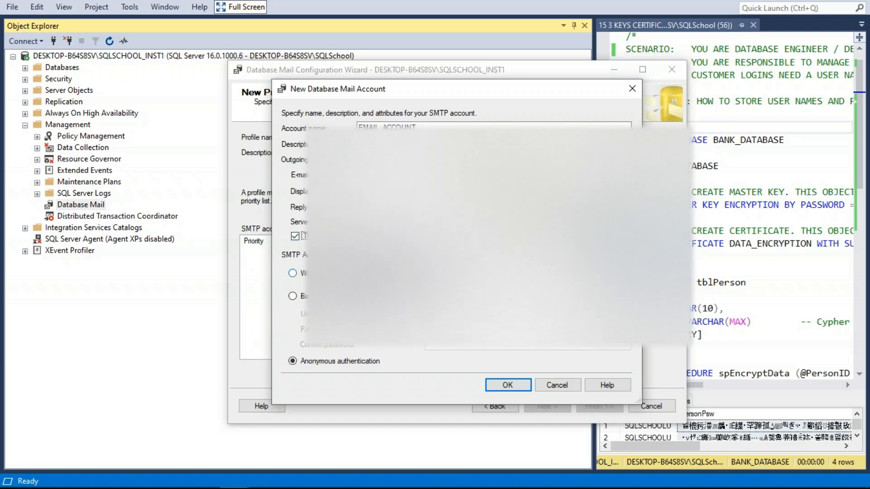
# - Set the SMTP account to basic authentication with the sender's e-mail as user name, enter and confirm the app password, and save the account
pyautogui.click(316, 297)
pyautogui.click(494, 314)
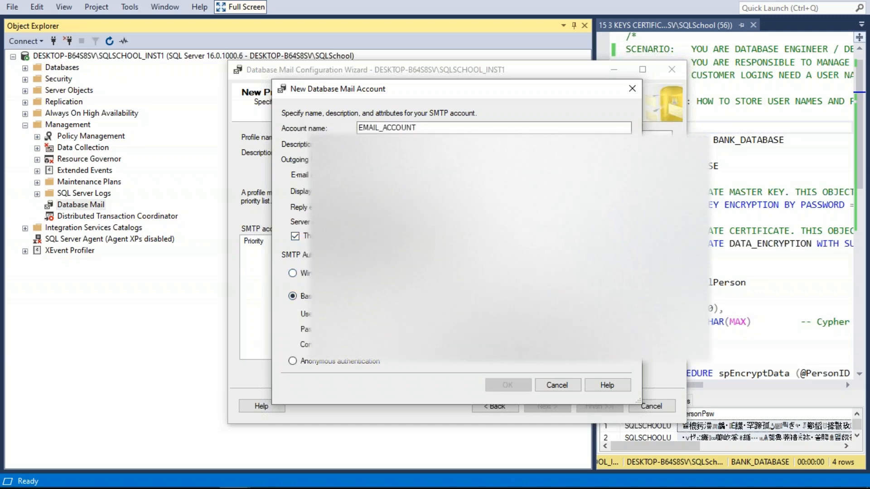
pyautogui.hotkey('ctrl', 'v')
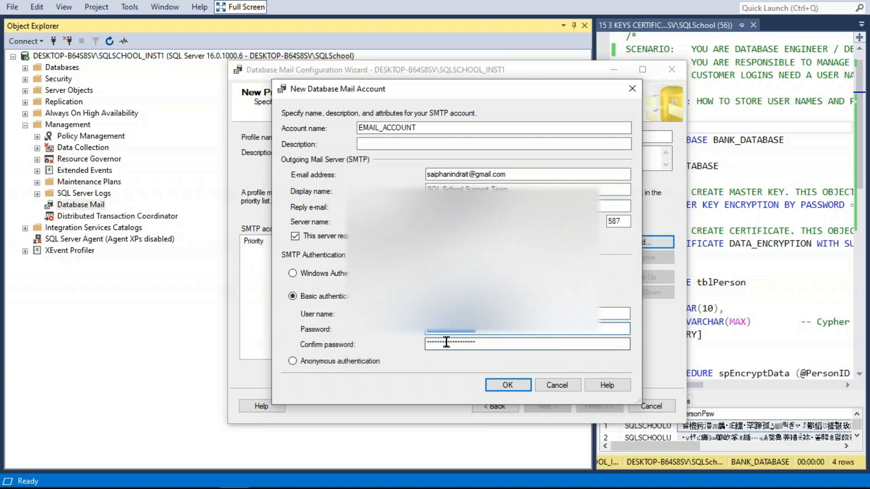
pyautogui.click(507, 385)
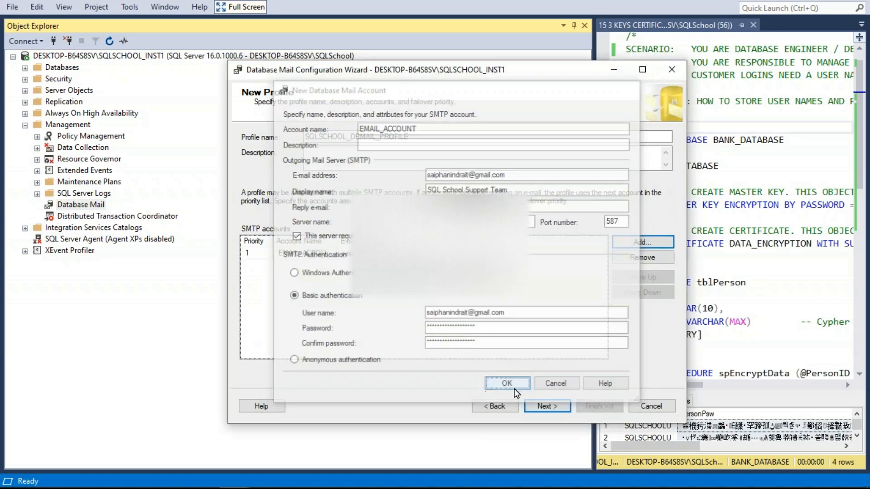
# - Set SQLSCHOOL_DBMAIL_PROFILE as a public profile with Default Profile set to Yes
pyautogui.click(546, 406)
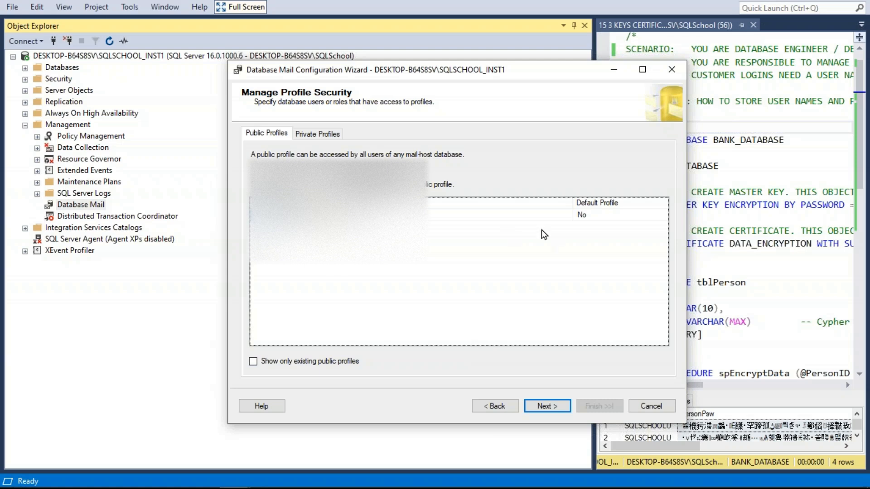
pyautogui.click(601, 216)
pyautogui.click(601, 229)
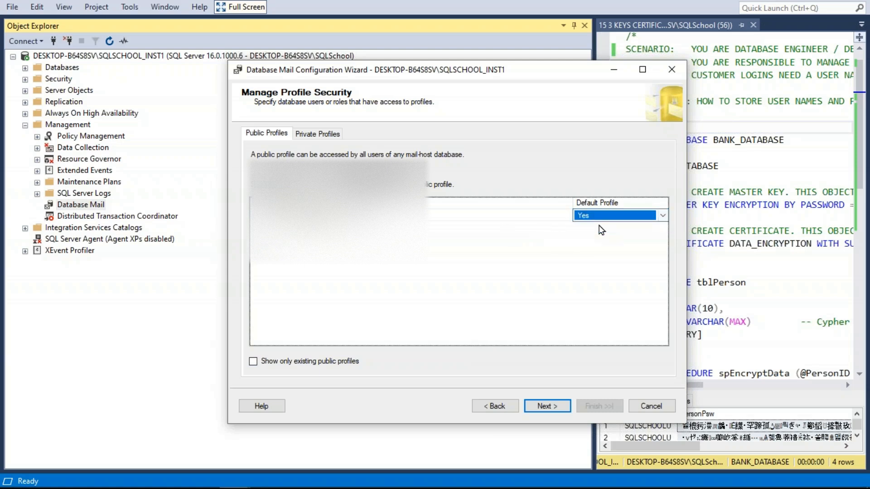
pyautogui.click(556, 406)
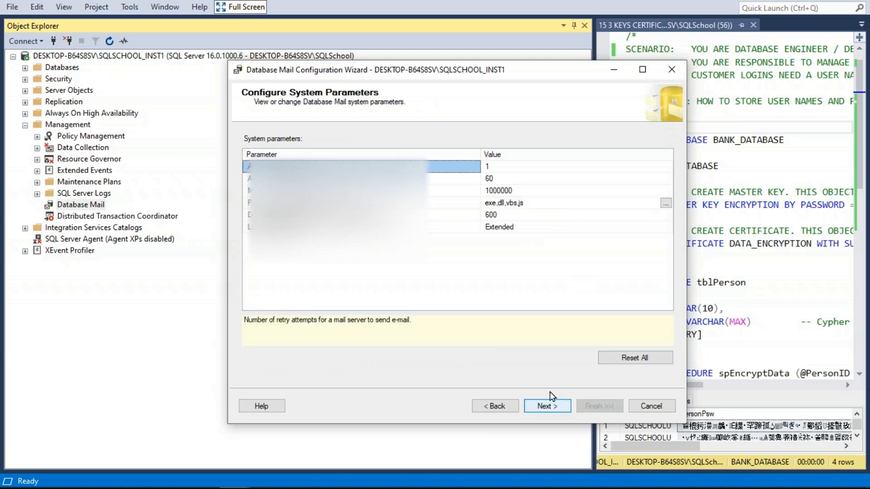
# - Accept the default Database Mail system parameters, execute the configuration and close the wizard
pyautogui.click(554, 406)
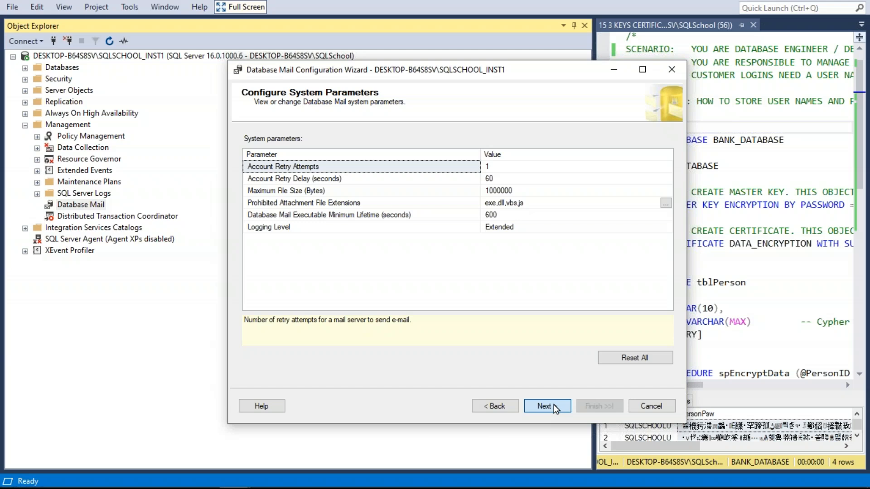
pyautogui.click(554, 404)
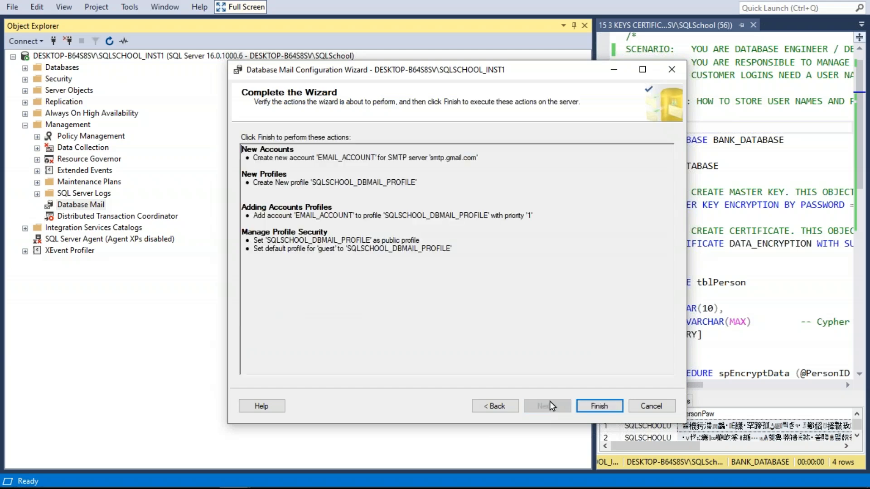
pyautogui.click(599, 406)
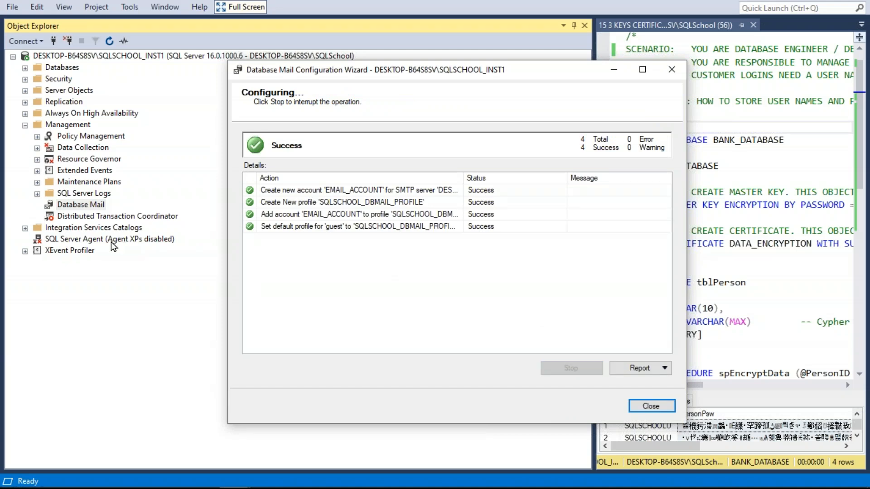
pyautogui.click(650, 406)
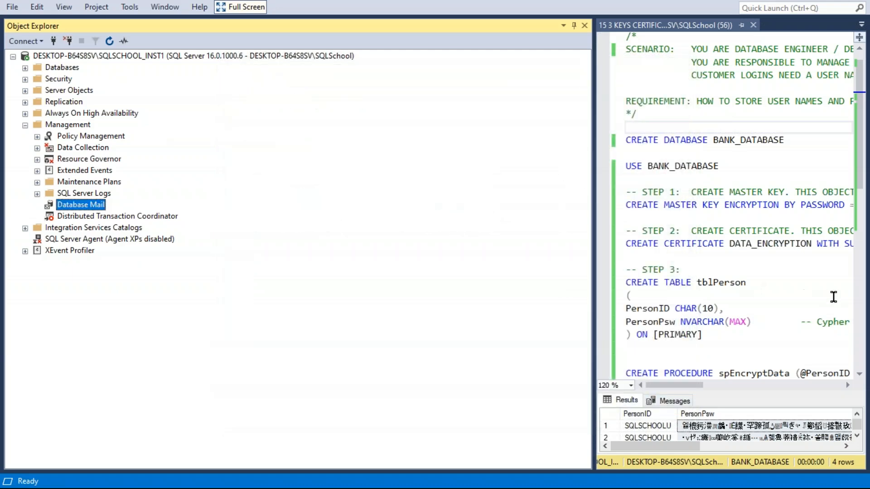
# - Switch to the Google Account app passwords page in the browser and revoke the SQLServerDBMail app password
pyautogui.click(859, 276)
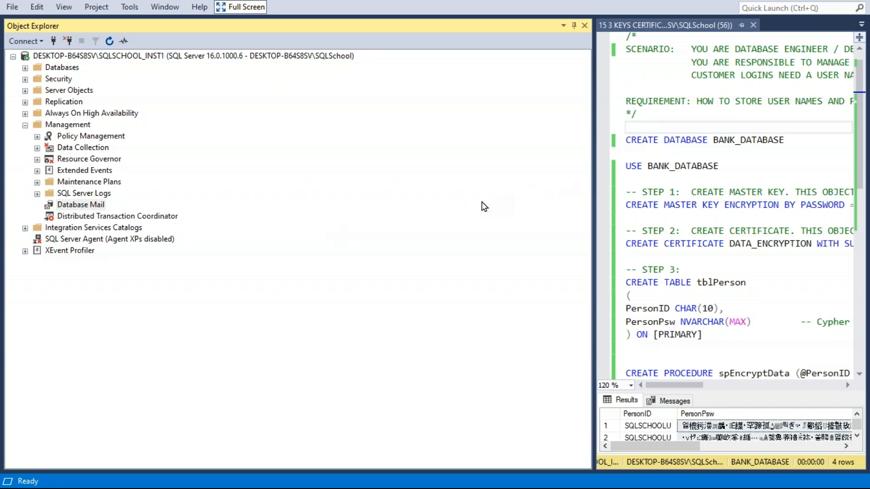
pyautogui.hotkey('alt', 'Tab')
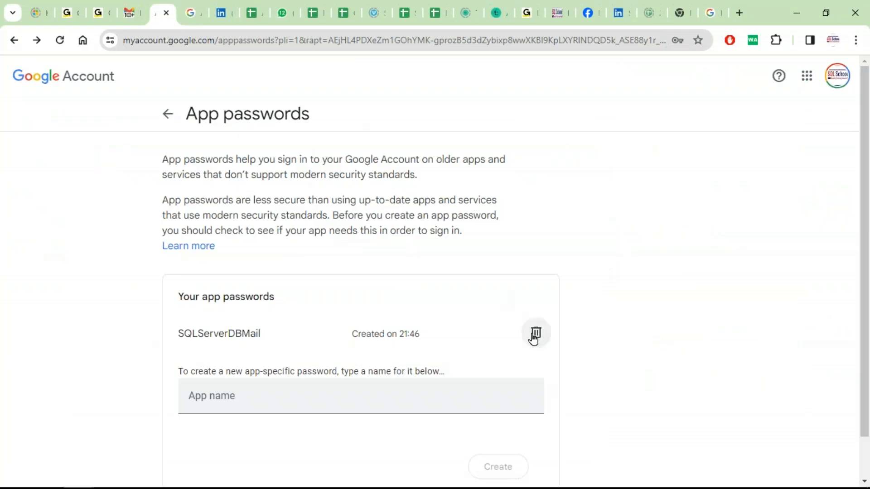
pyautogui.click(535, 334)
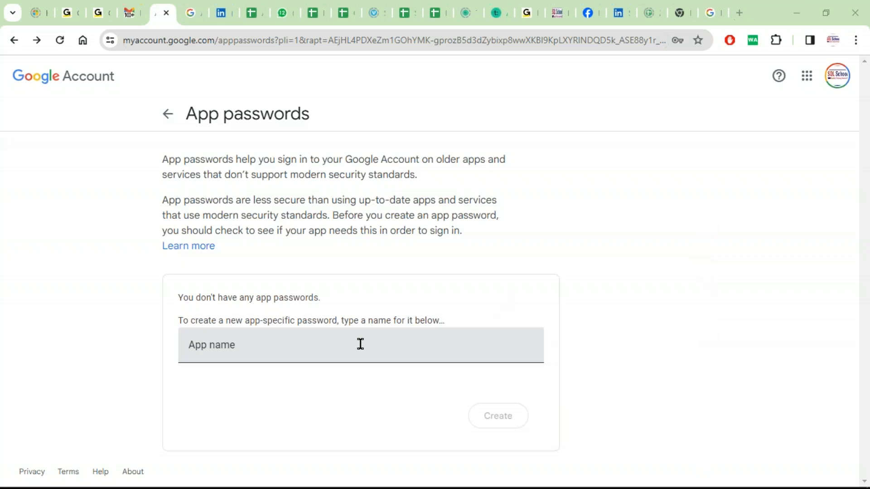
# - Generate an app password named newone, dismiss the generated password, and revoke the newone entry
pyautogui.click(253, 347)
pyautogui.write('newone')
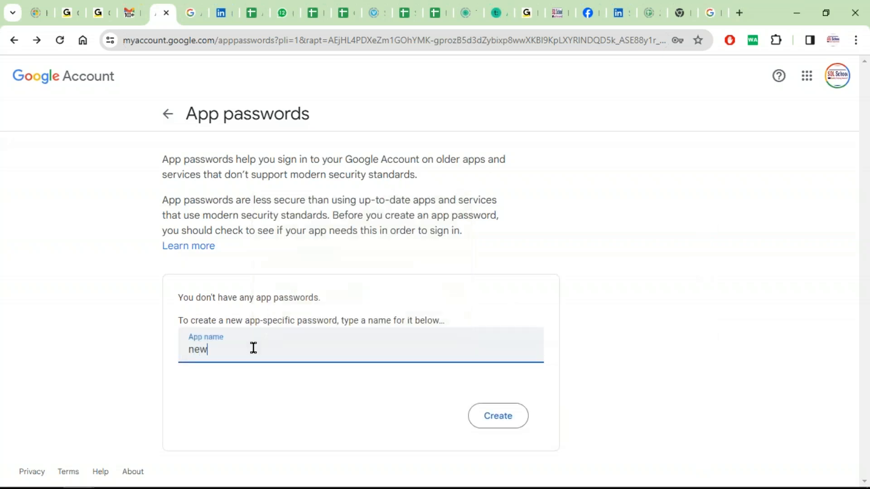
pyautogui.click(483, 416)
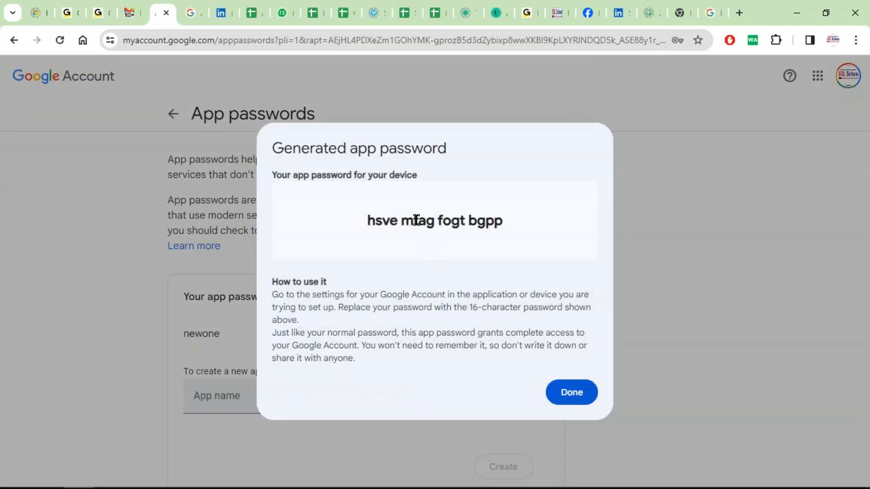
pyautogui.click(572, 392)
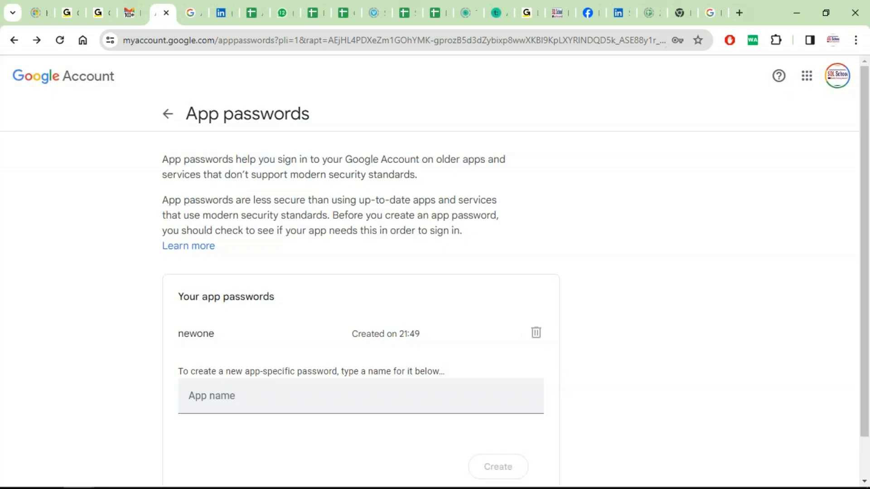
pyautogui.click(536, 333)
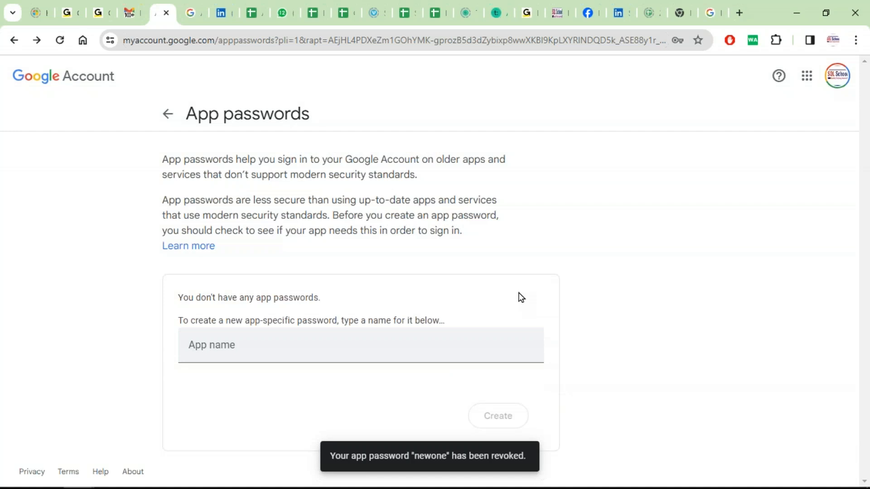